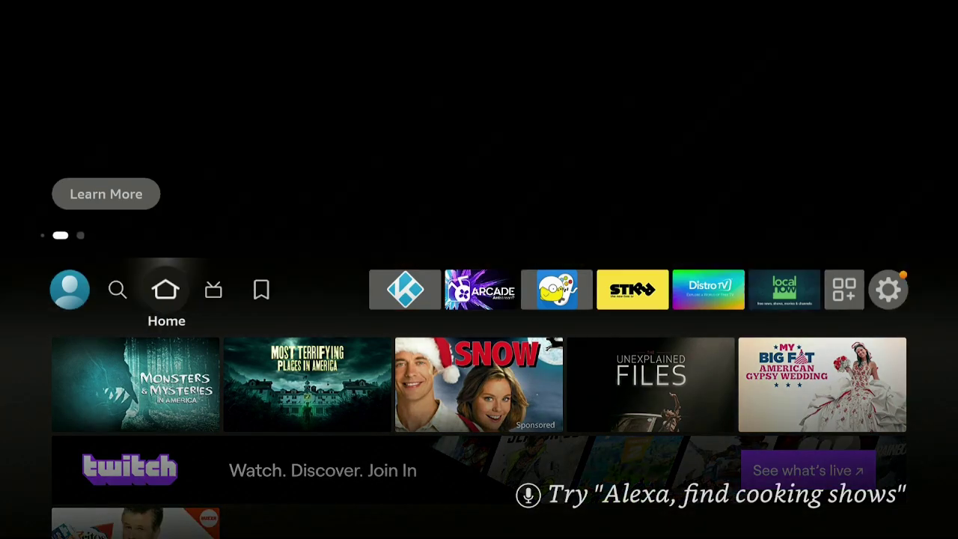
Search for Downloader by entering D and picking the Downloader suggestion.
key("Left")
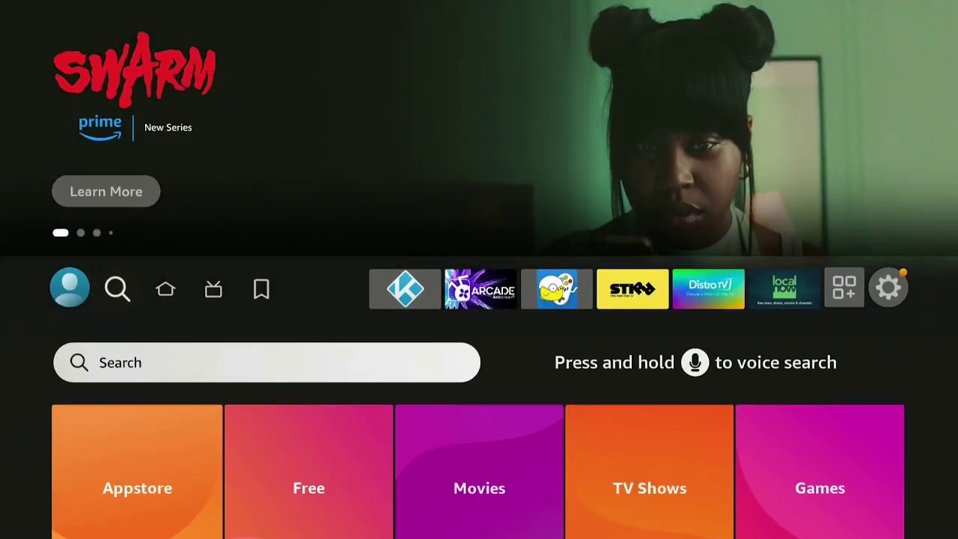
key("Return")
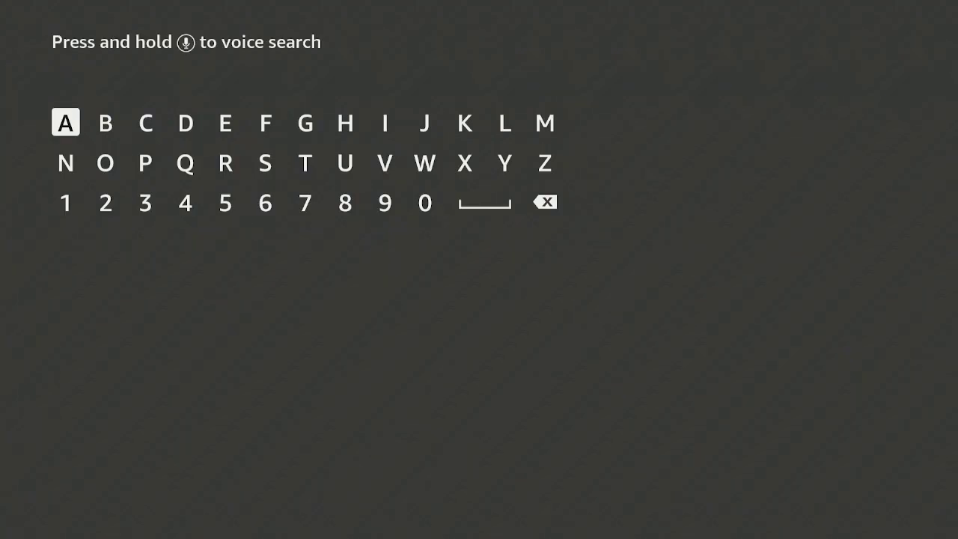
key("Right")
key("Right")
key("Right")
key("Return")
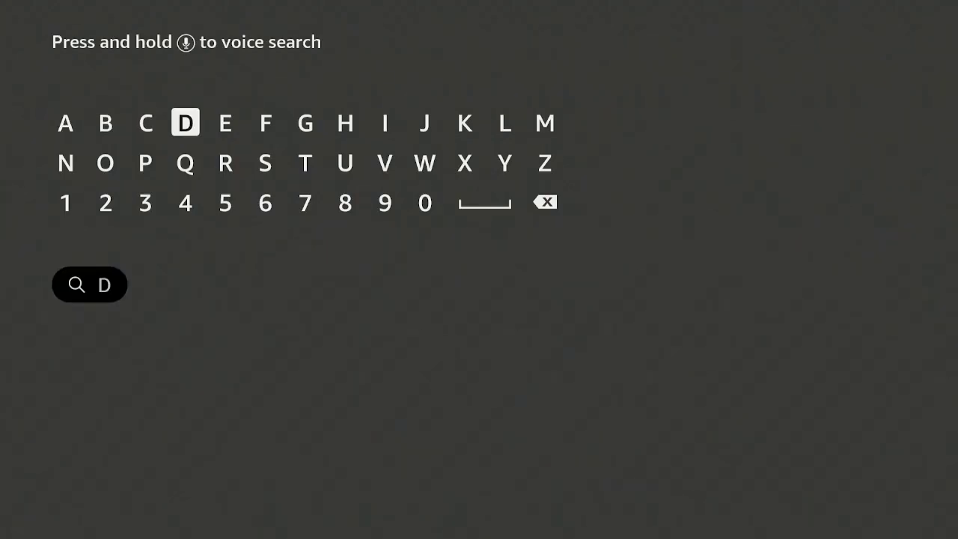
key("Down")
key("Down")
key("Down")
key("Down")
key("Down")
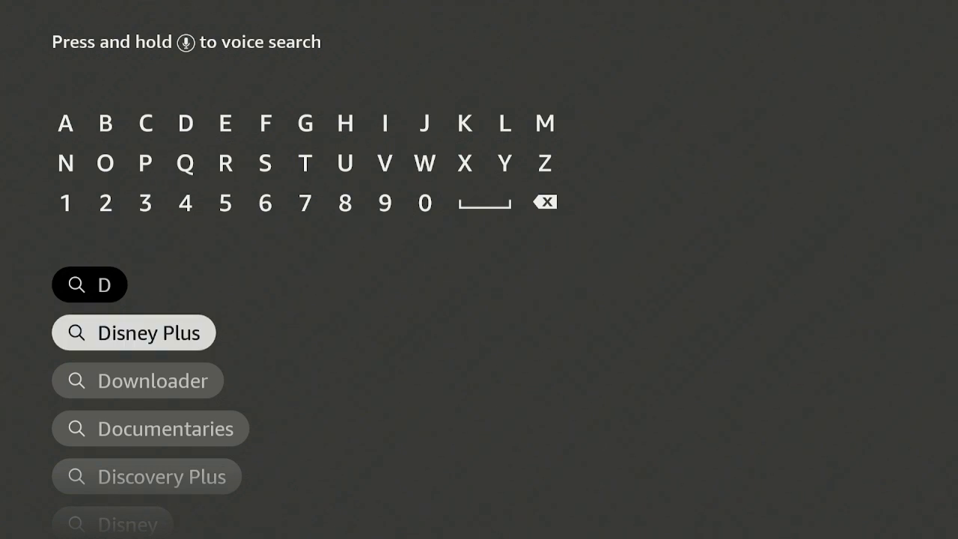
key("Return")
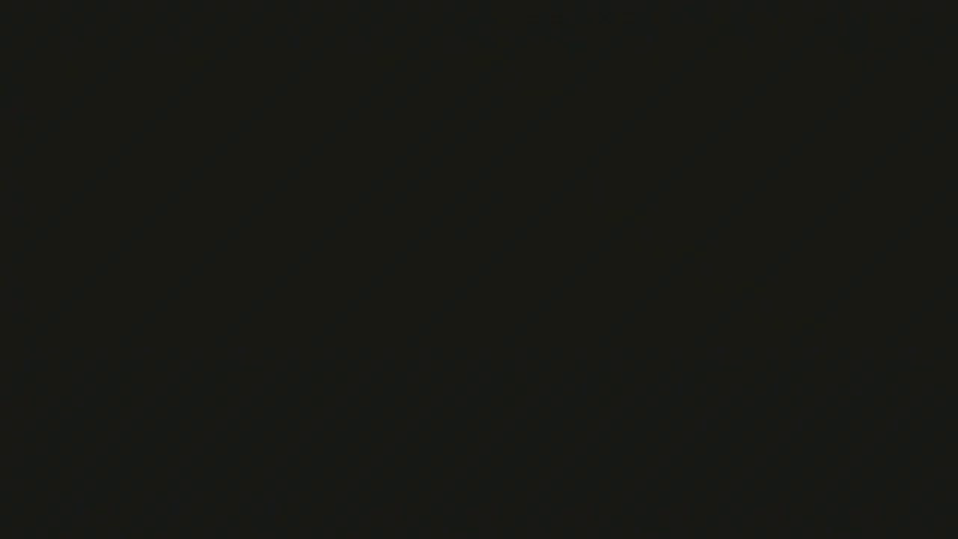
Download the Downloader app from its listing and launch it.
key("Return")
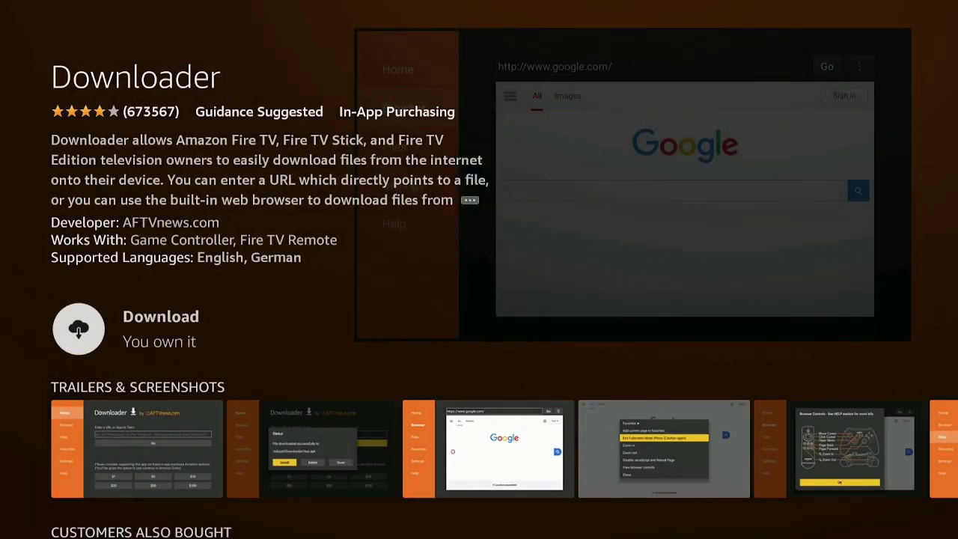
key("Return")
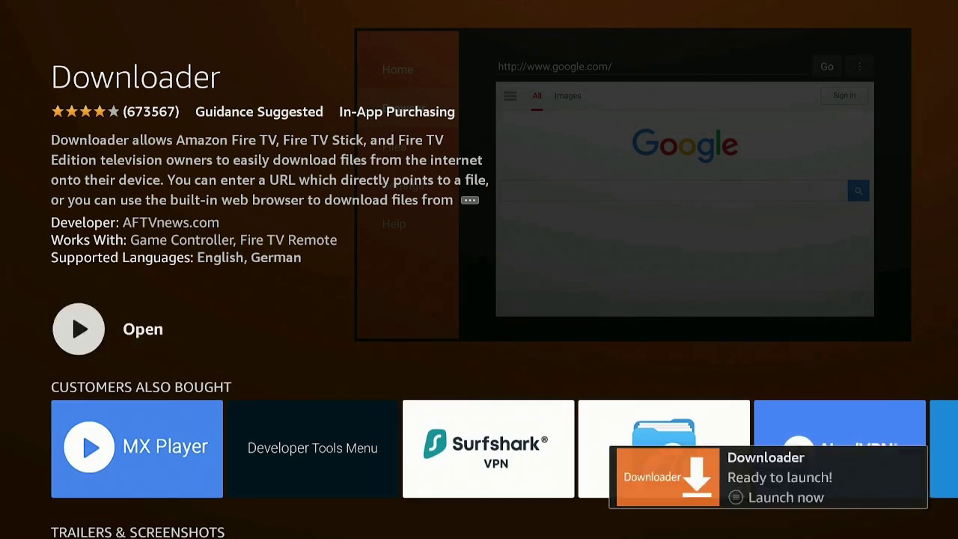
key("Return")
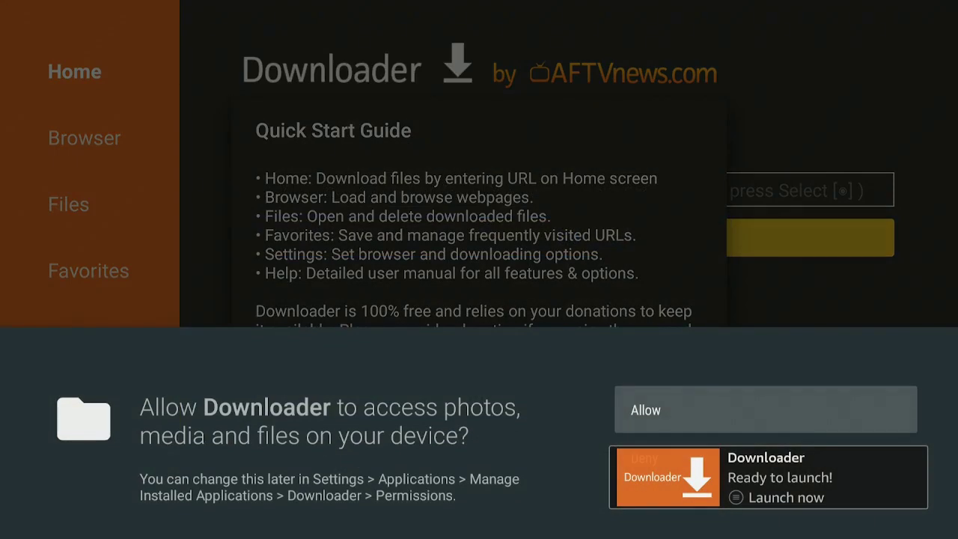
Allow Downloader file access, dismiss the Quick Start Guide, and select the URL field.
key("Return")
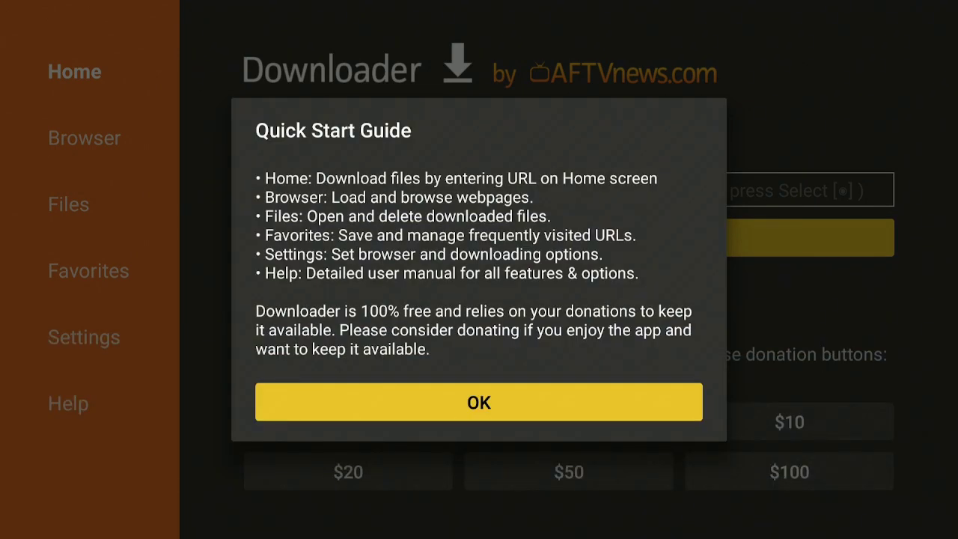
key("Return")
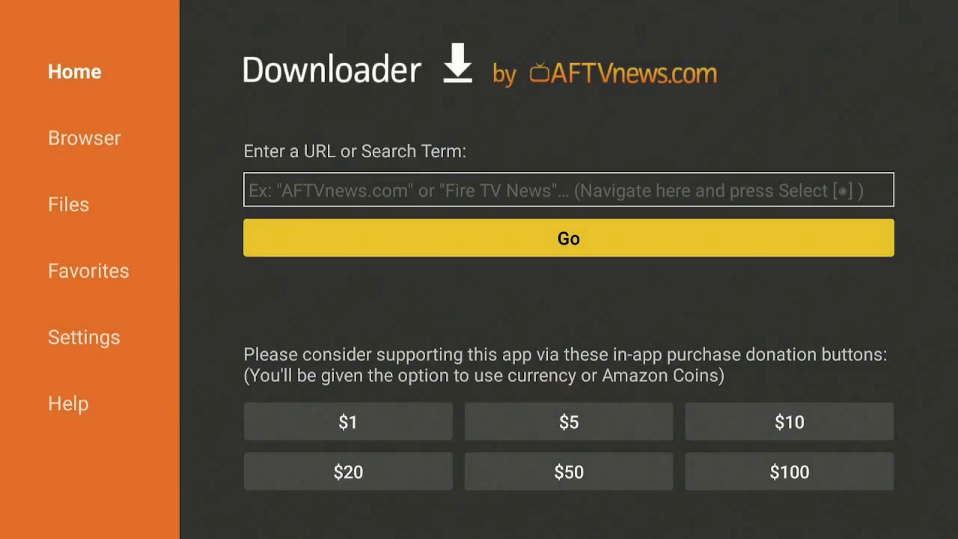
key("Up")
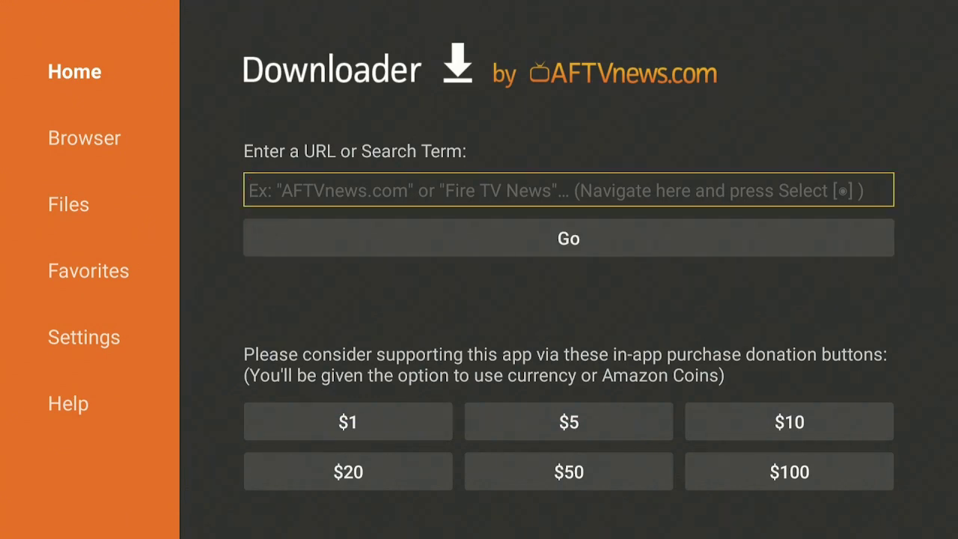
key("Return")
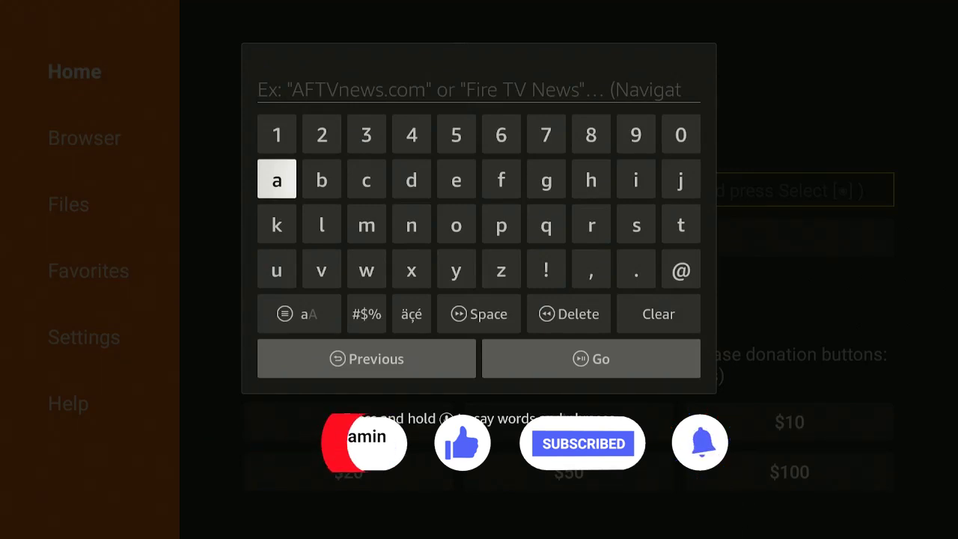
Enter blokada.org on the on-screen keyboard and go to that website.
key("Right")
key("Return")
key("Down")
key("Return")
key("Right")
key("Right")
key("Right")
key("Return")
key("Left")
key("Left")
key("Left")
key("Left")
key("Left")
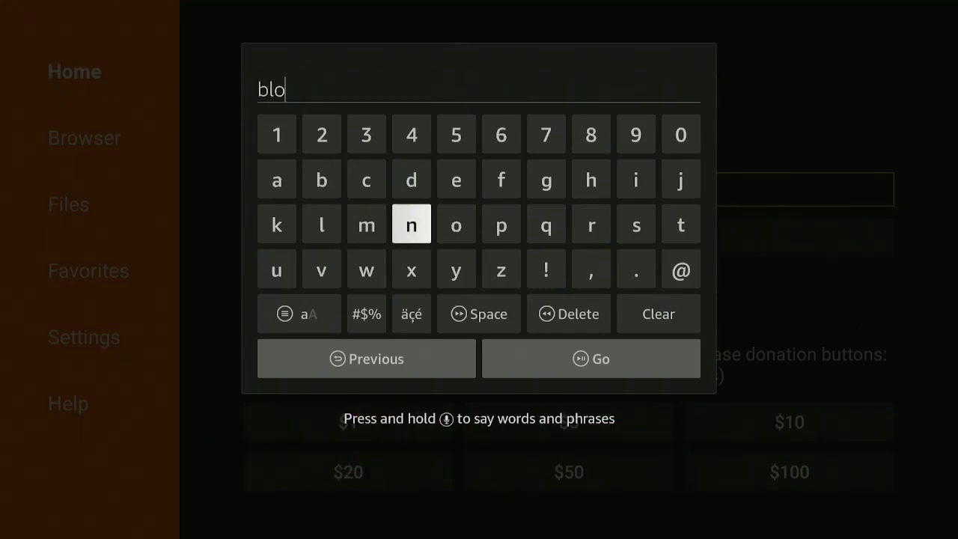
key("Right")
key("Return")
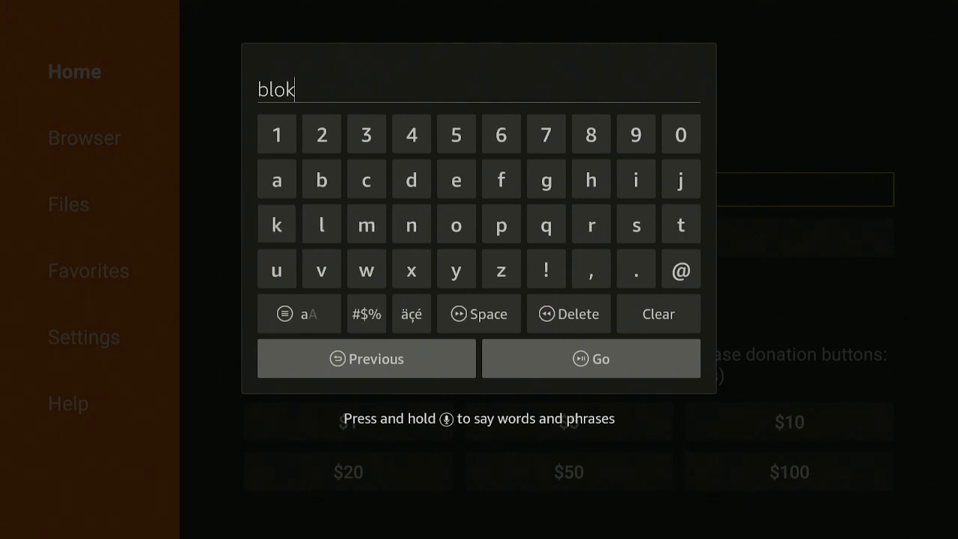
key("Up")
key("Return")
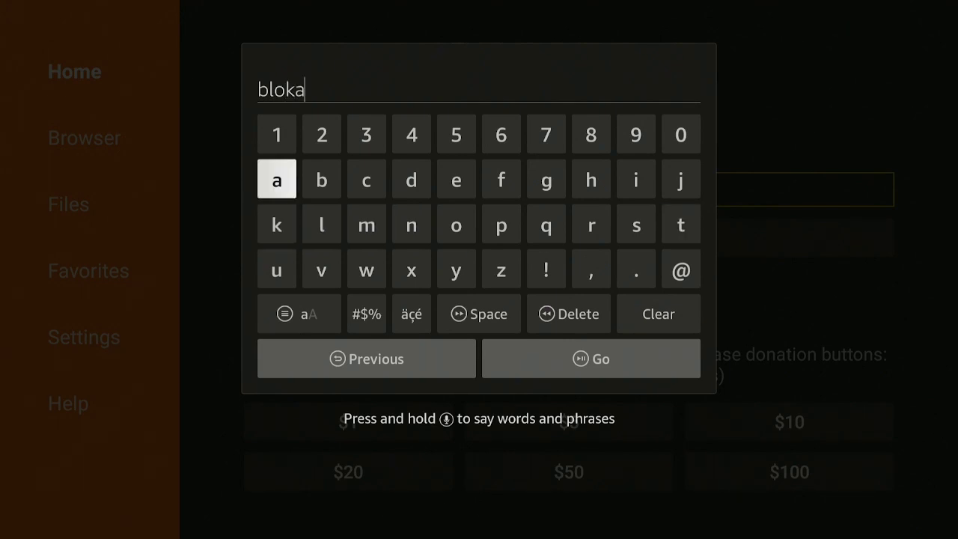
key("Right")
key("Right")
key("Right")
key("Return")
key("Left")
key("Left")
key("Left")
key("Return")
key("Right")
key("Right")
key("Right")
key("Right")
key("Right")
key("Right")
key("Right")
key("Right")
key("Down")
key("Down")
key("Return")
key("Left")
key("Left")
key("Left")
key("Left")
key("Up")
key("Return")
key("Up")
key("Right")
key("Right")
key("Right")
key("Down")
key("Return")
key("Left")
key("Left")
key("Up")
key("Right")
key("Return")
key("Down")
key("Down")
key("Down")
key("Down")
key("Return")
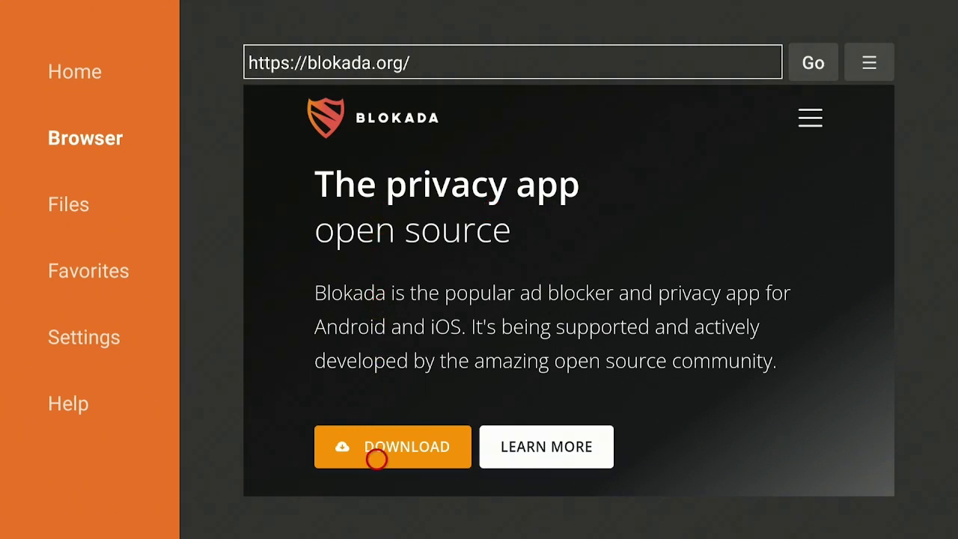
Download blokada5-android.v5.23.1.10.apk from the site's Blokada 5 for Android section.
left_click(376, 458)
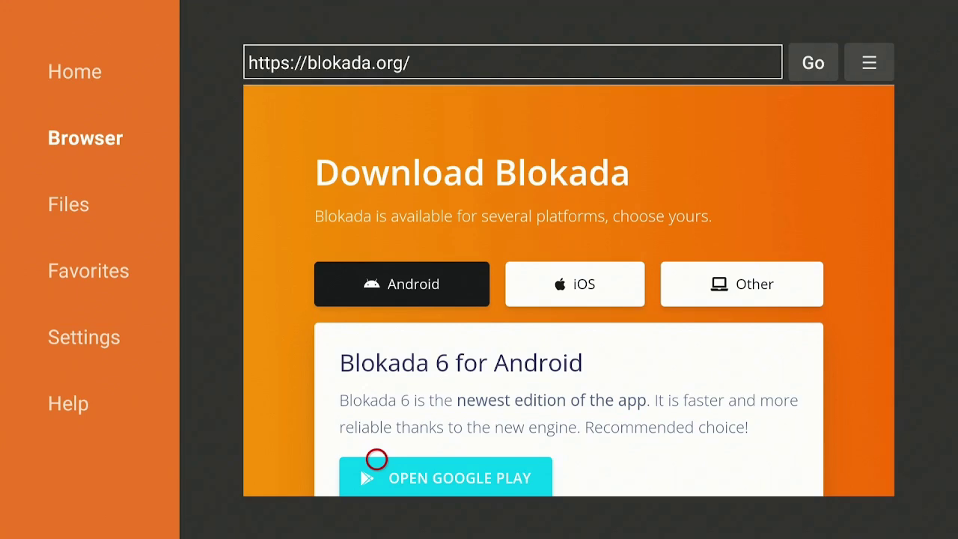
scroll(377, 458, "down", 1)
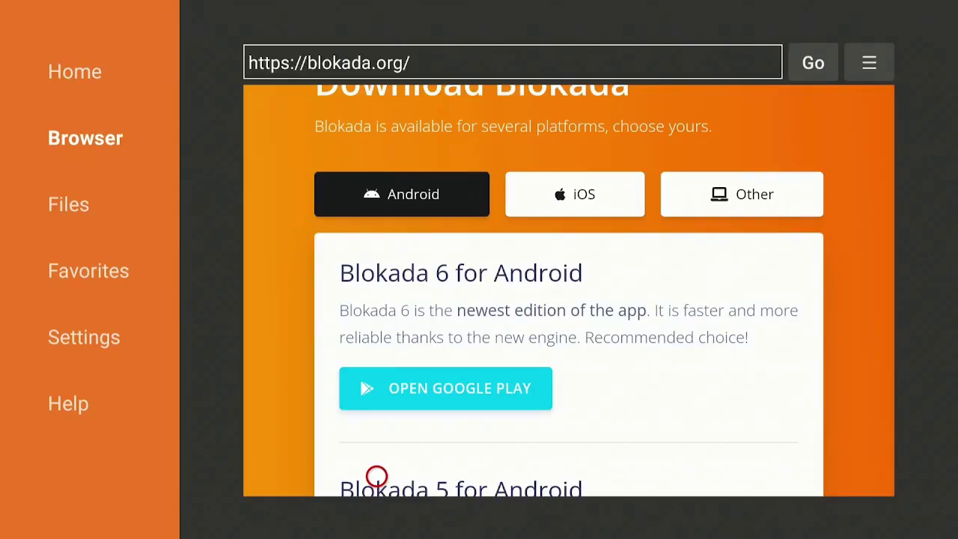
scroll(377, 476, "down", 3)
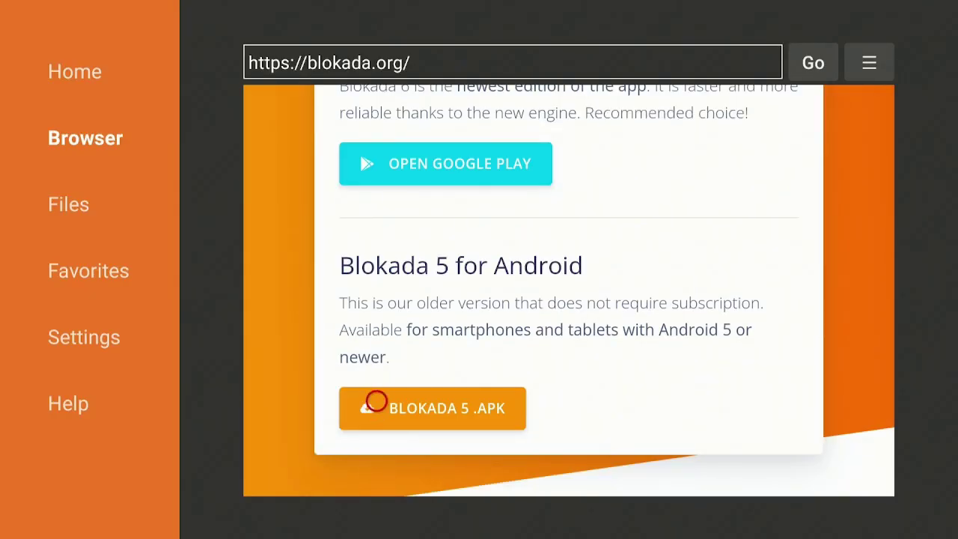
left_click(377, 419)
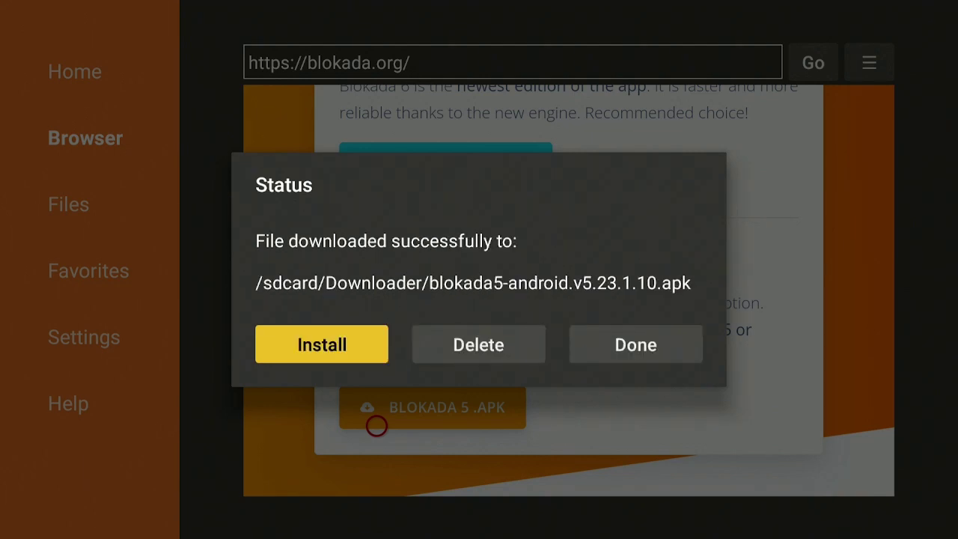
key("Return")
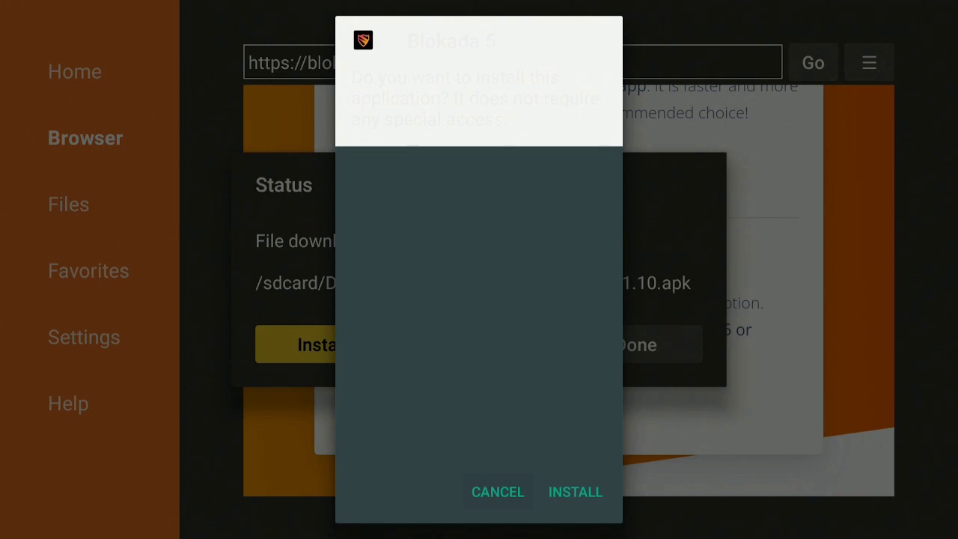
Install Blokada 5 from the APK and close the installer with DONE.
key("Return")
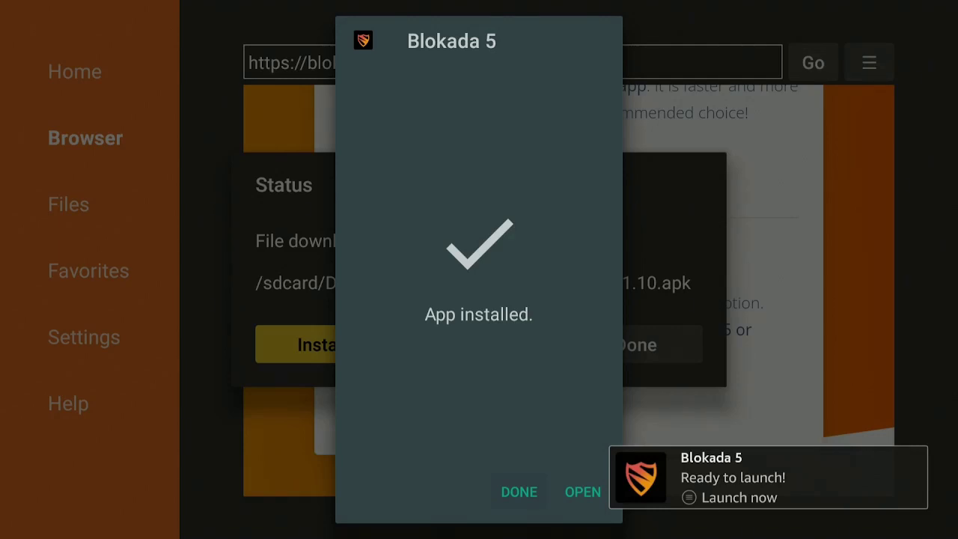
key("Return")
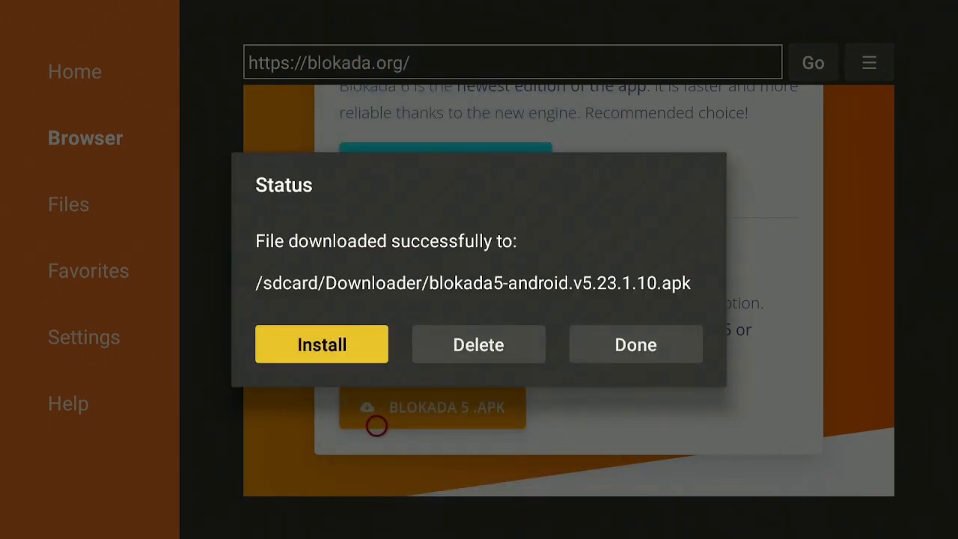
Delete the downloaded blokada5-android.v5.23.1.10.apk file and confirm the deletion.
key("Right")
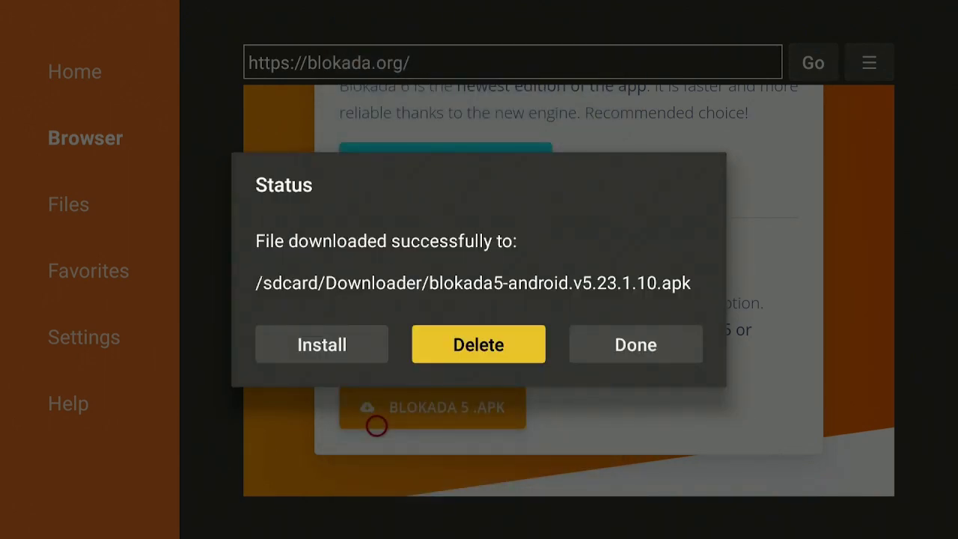
key("Return")
key("Left")
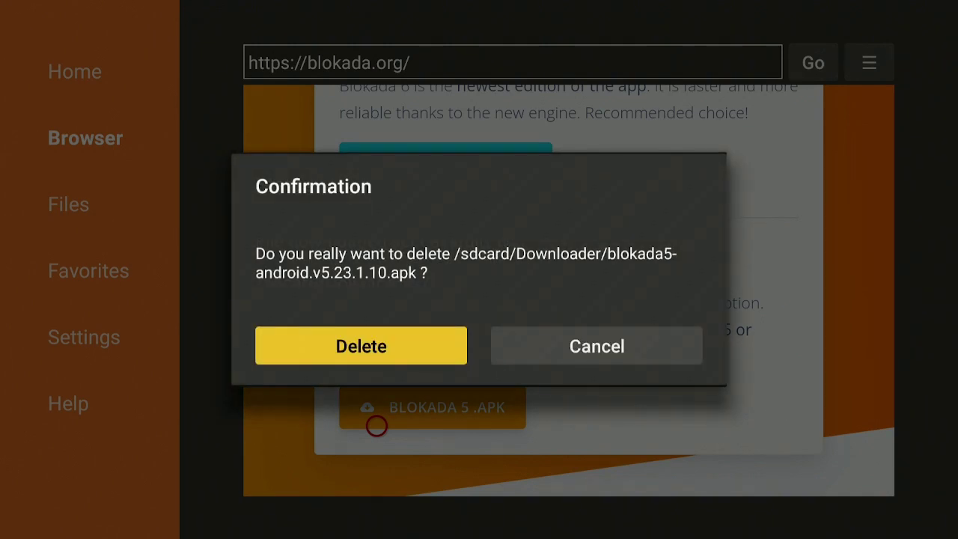
key("Return")
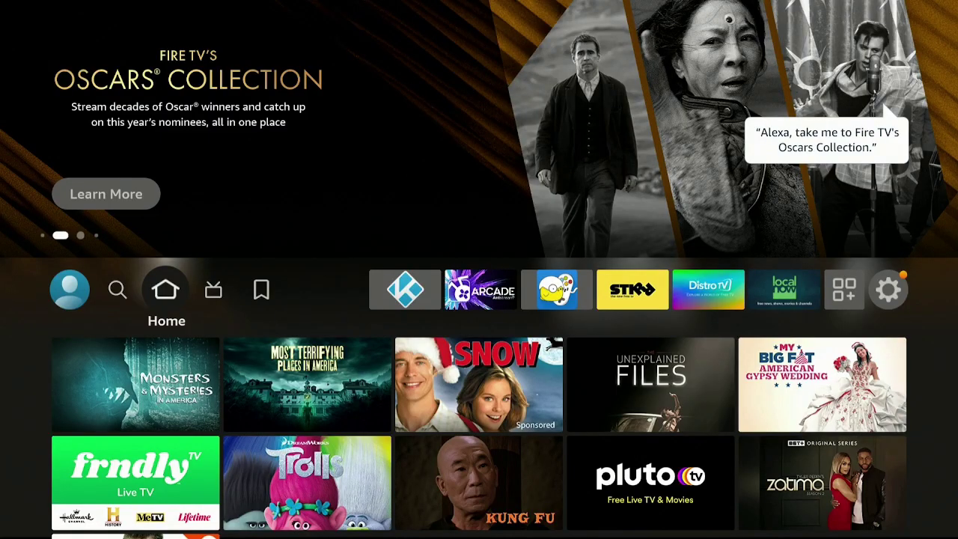
Open Your Apps & Channels and highlight the newly installed Blokada app.
key("Right")
key("Right")
key("Right")
key("Right")
key("Right")
key("Right")
key("Right")
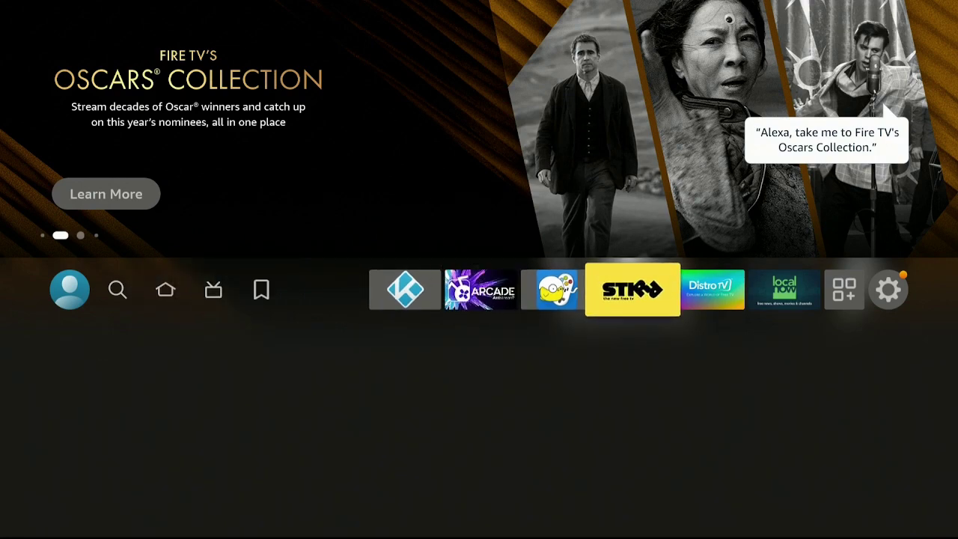
key("Right")
key("Right")
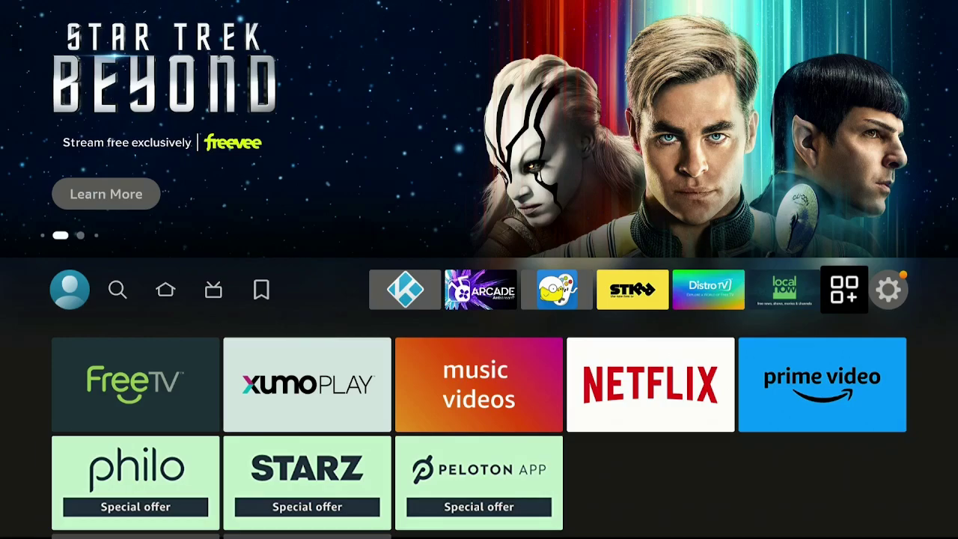
key("Return")
key("Down")
key("Down")
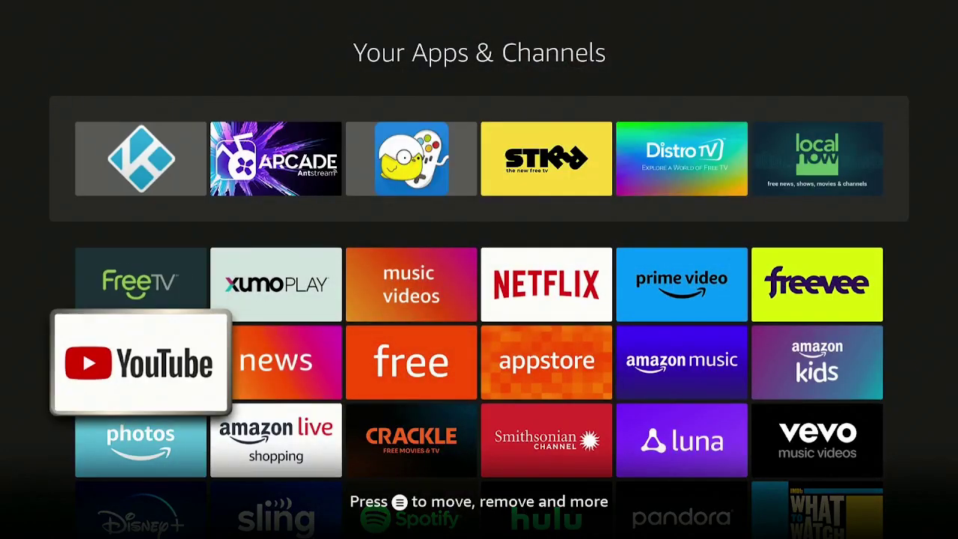
key("Down")
key("Down")
key("Down")
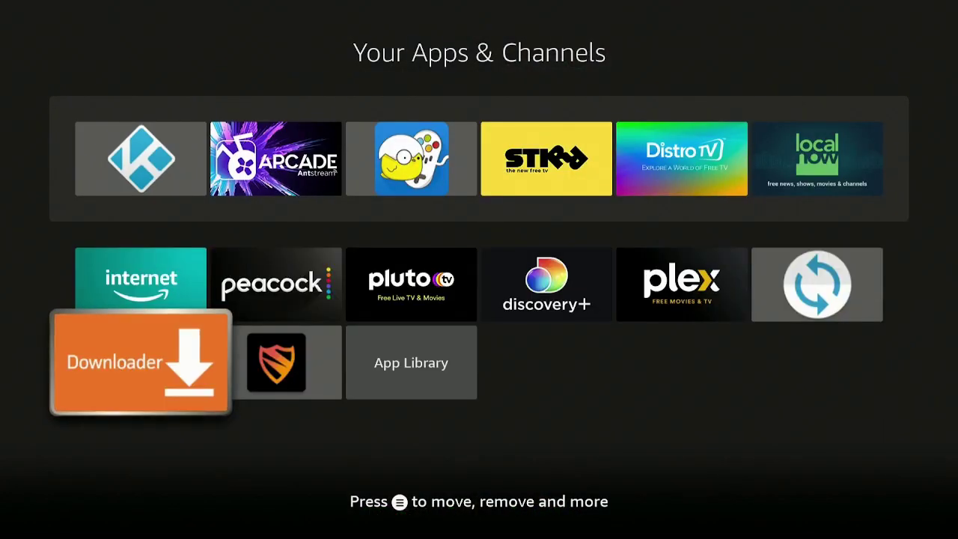
key("Right")
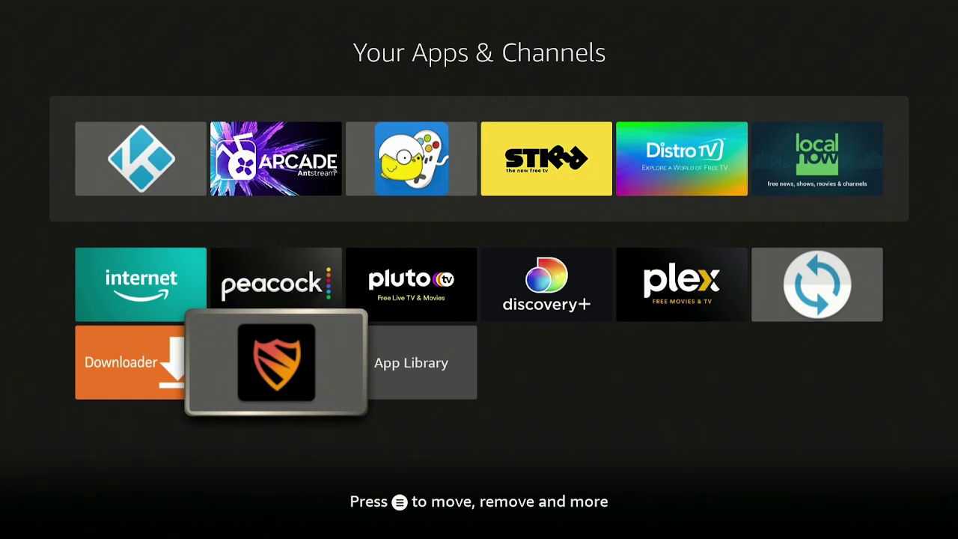
Move Blokada to the front of the apps list and return home to it.
key("Menu")
key("Down")
key("Return")
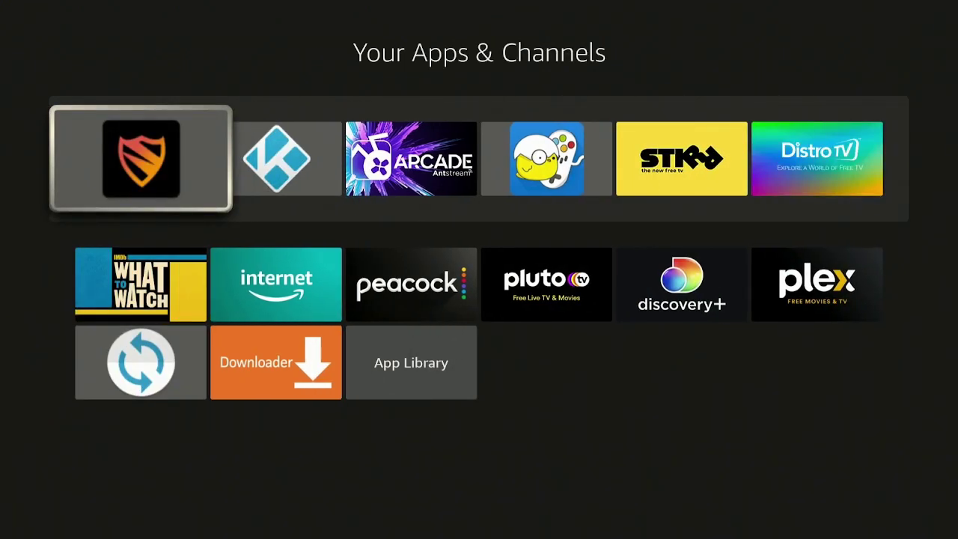
key("Home")
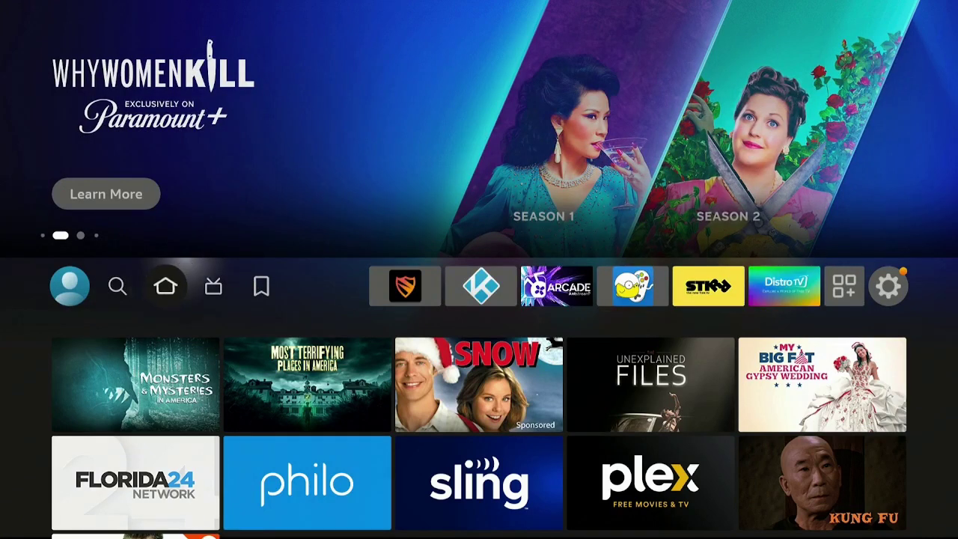
key("Right")
key("Right")
key("Right")
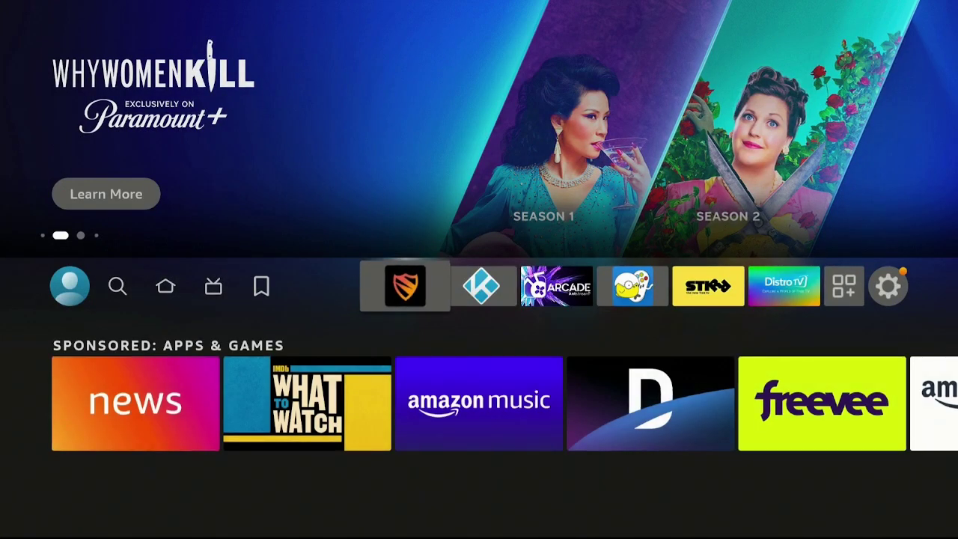
Launch Blokada, then open the full Your Apps & Channels list from the home row.
key("Return")
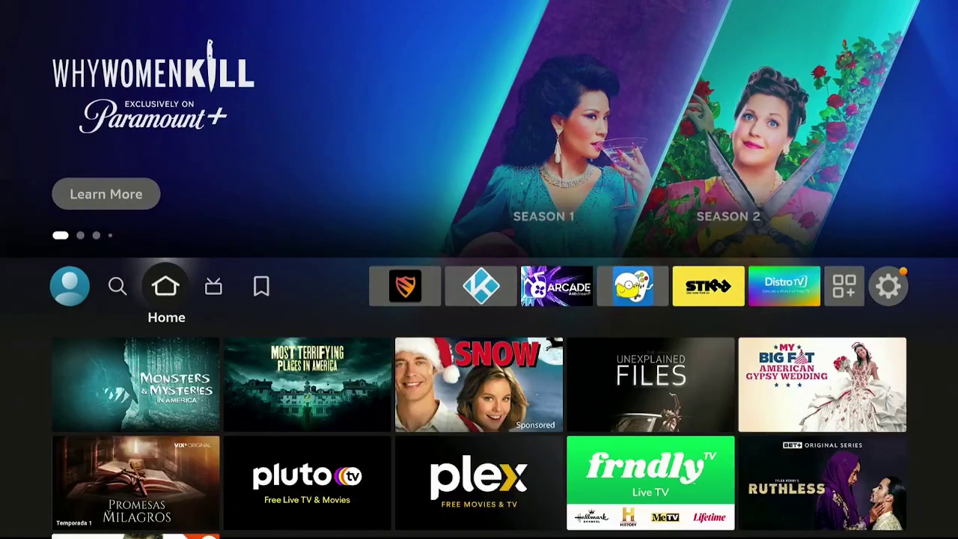
key("Right")
key("Right")
key("Right")
key("Right")
key("Right")
key("Right")
key("Right")
key("Right")
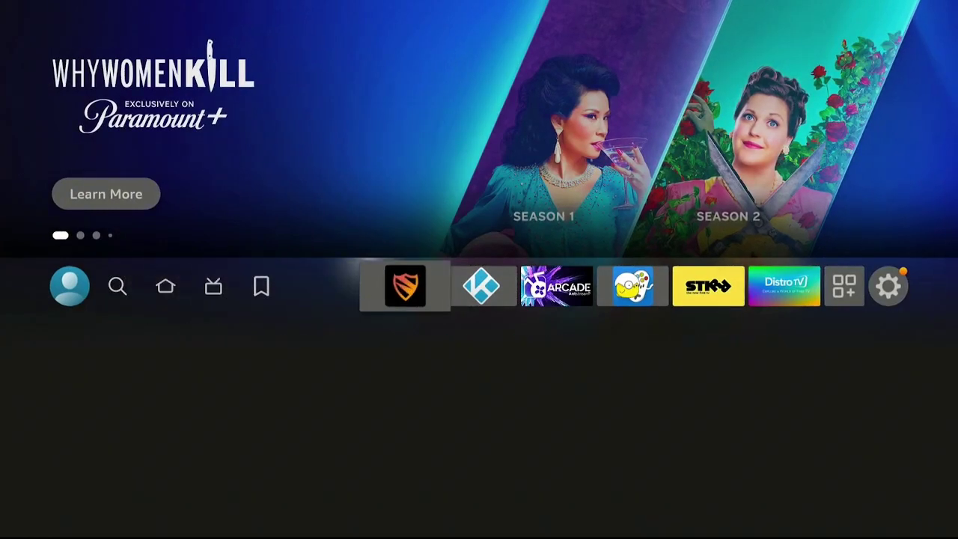
key("Right")
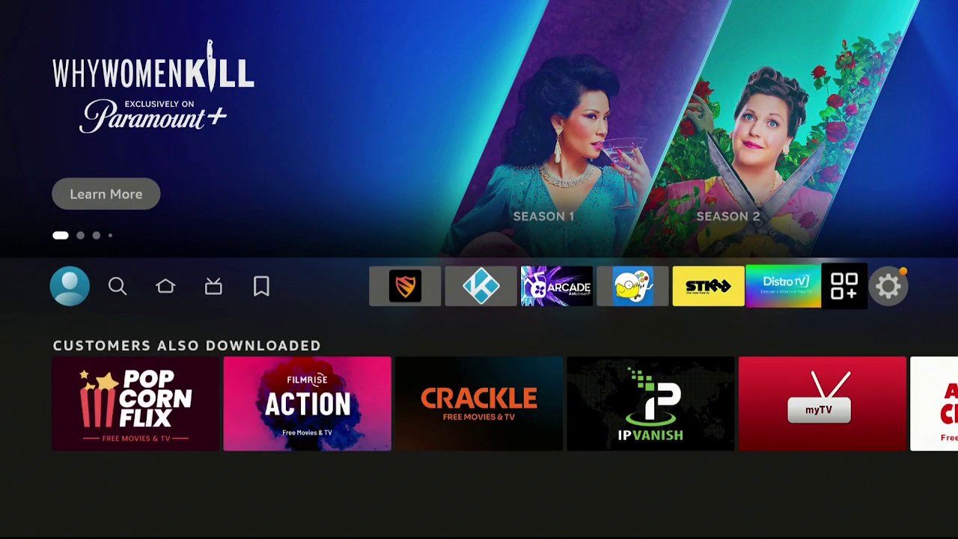
key("Return")
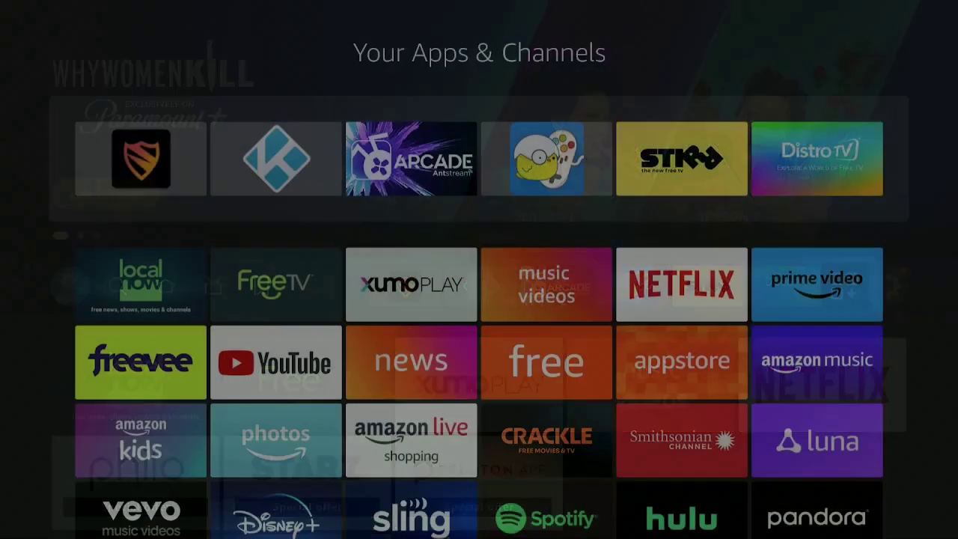
Launch Downloader, switch to its Home section, and open the URL field for editing.
key("Down")
key("Down")
key("Down")
key("Down")
key("Down")
key("Down")
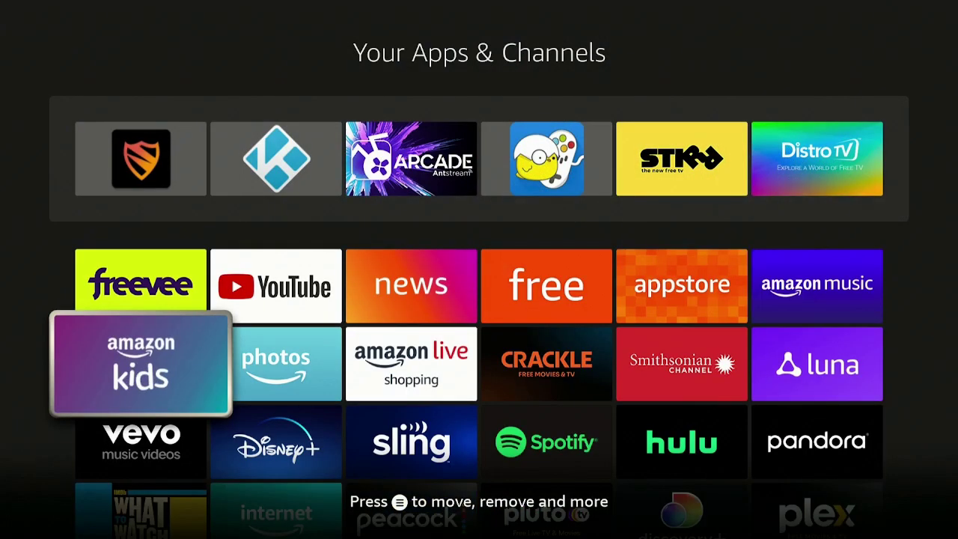
key("Right")
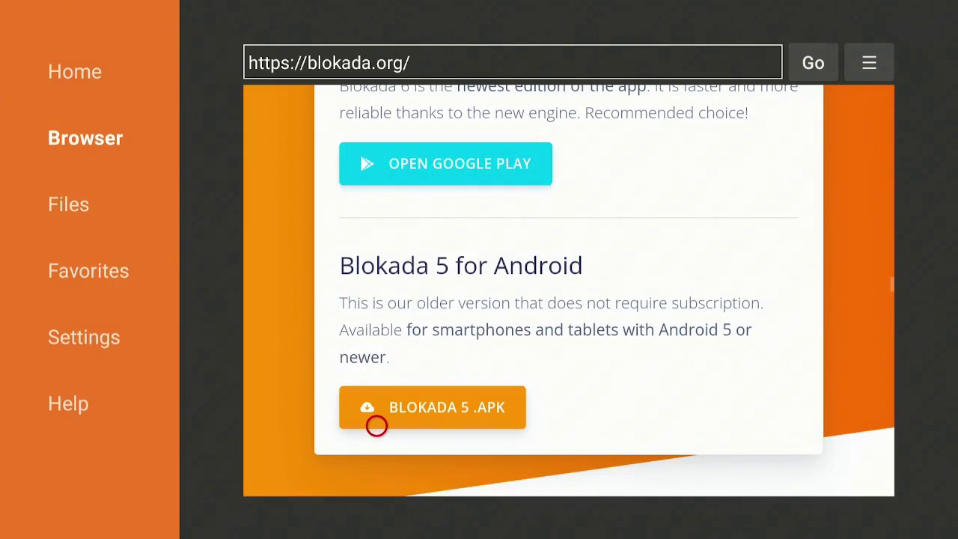
key("Left")
key("Left")
key("Left")
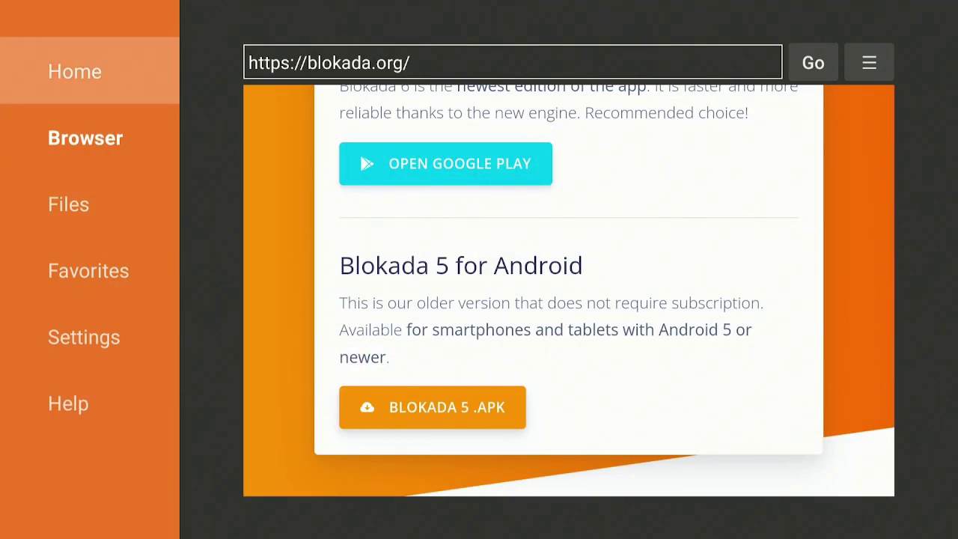
key("Return")
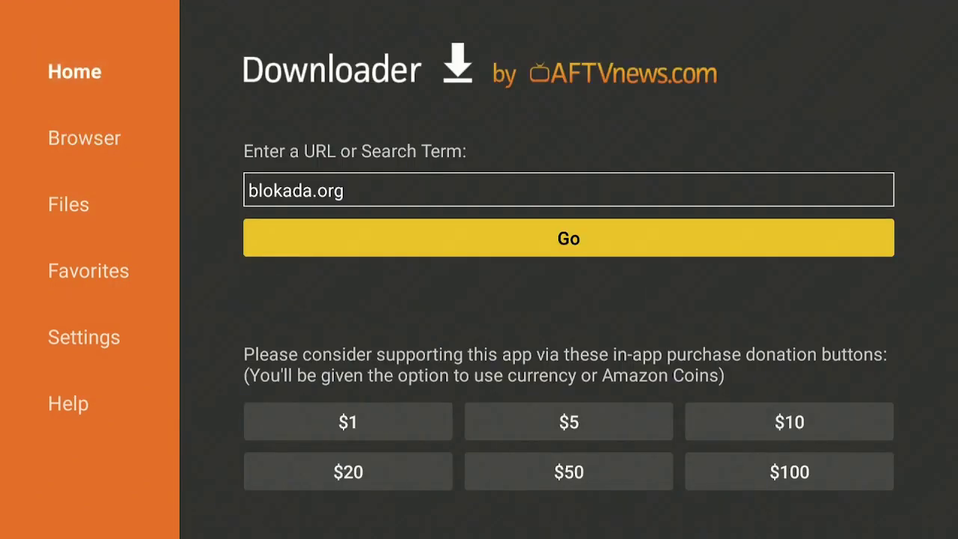
key("Up")
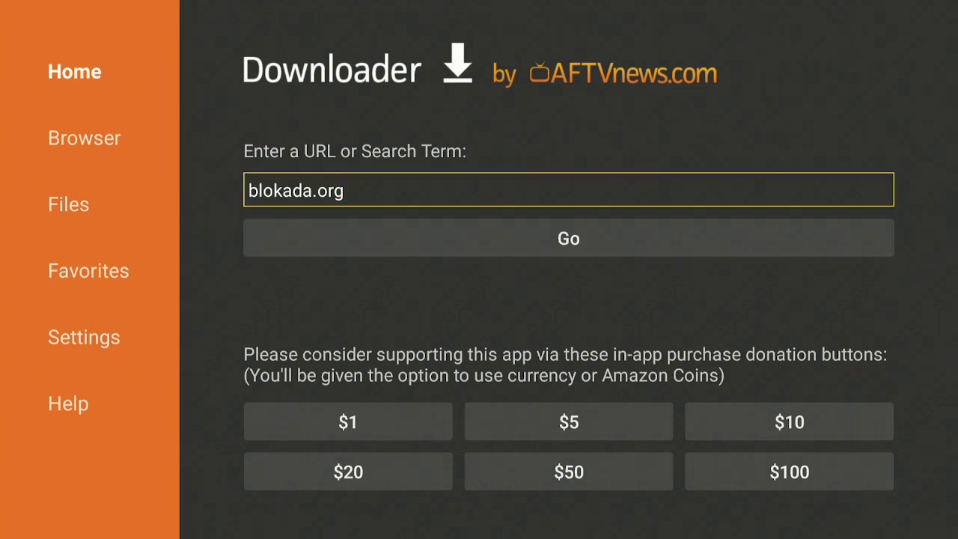
key("Return")
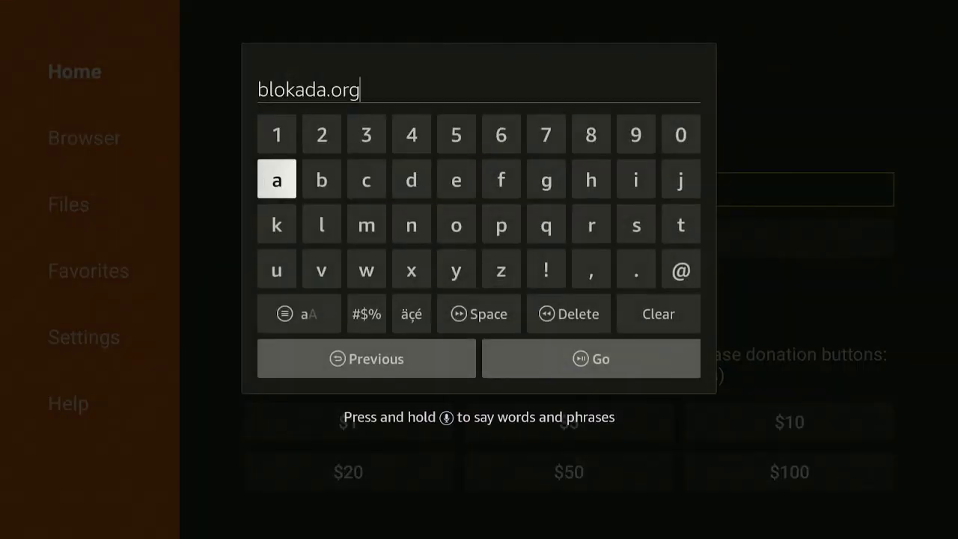
key("Down")
key("Down")
key("Down")
key("Right")
key("Right")
key("Right")
key("Right")
key("Right")
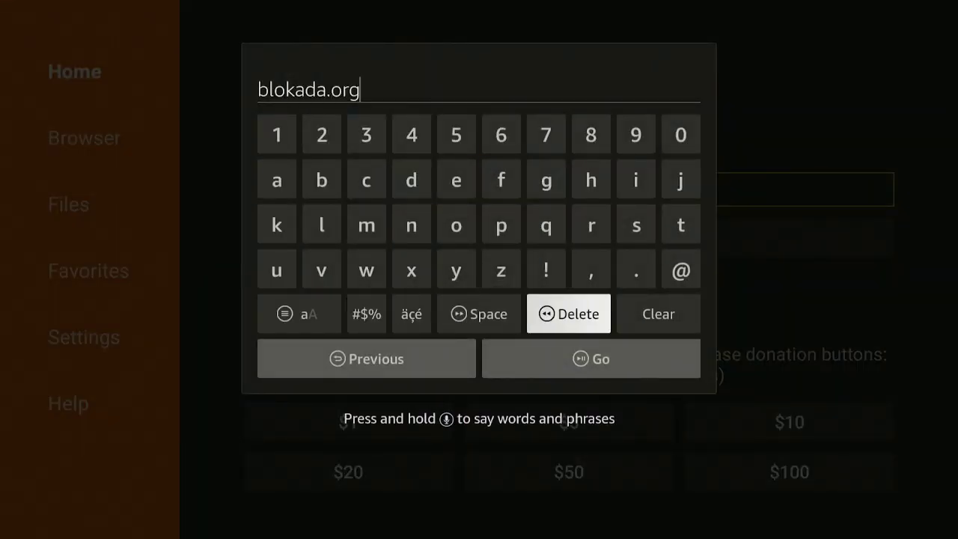
key("Return")
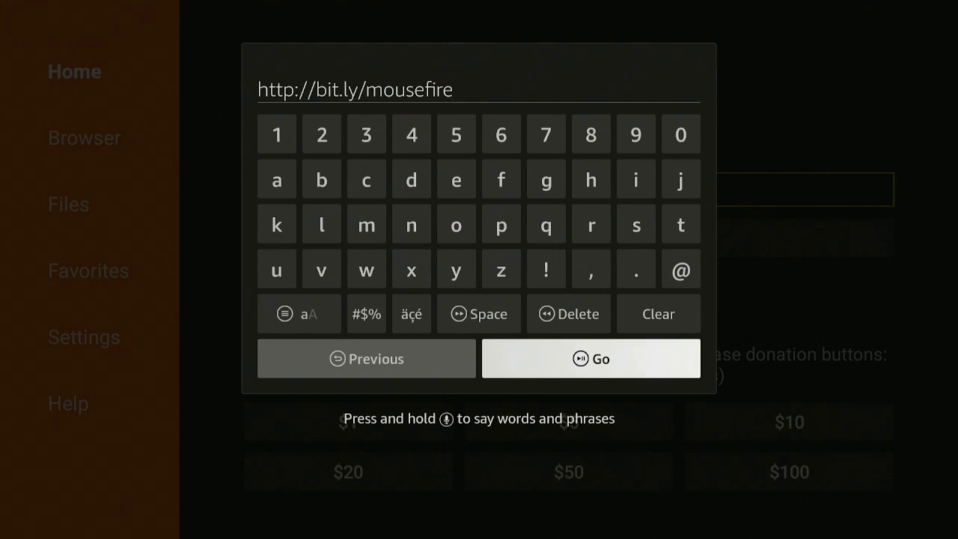
key("Return")
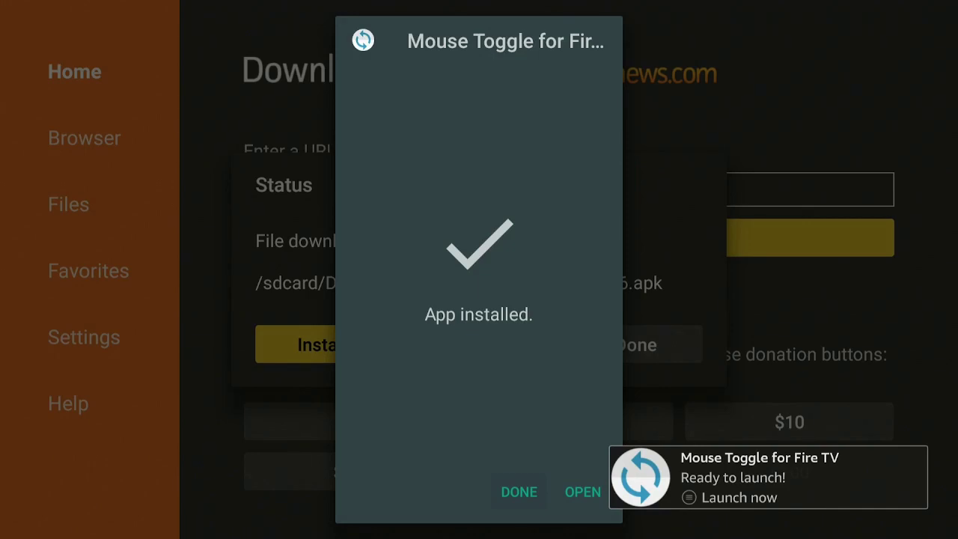
key("Return")
Delete the downloaded Mouse Toggle installer file and confirm the deletion.
key("Right")
key("Return")
key("Left")
key("Return")
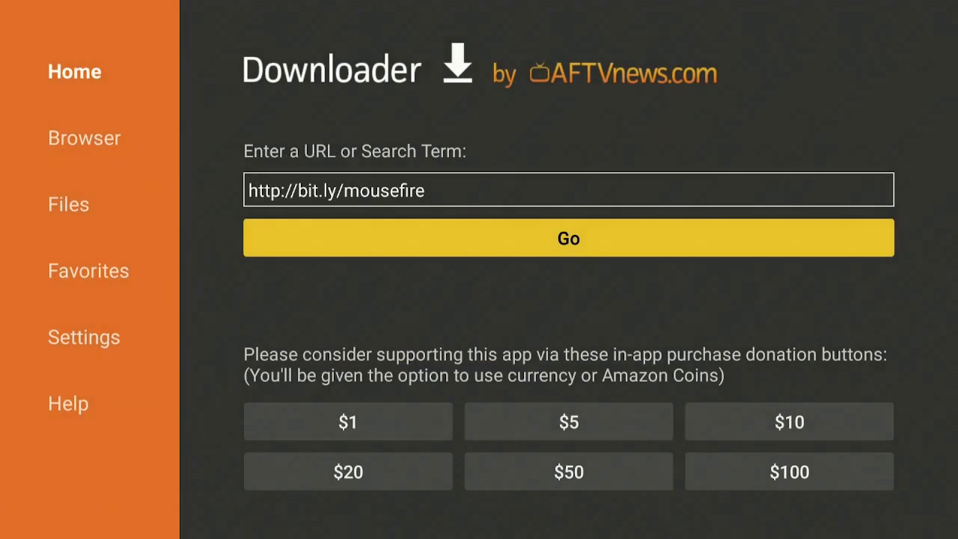
Launch Mouse Toggle for Fire TV from Your Apps & Channels.
key("Home")
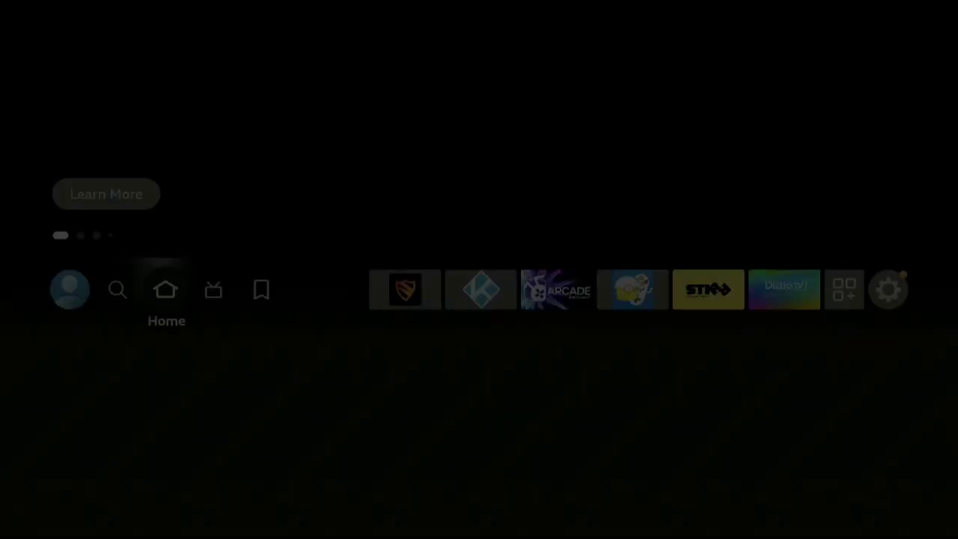
key("Right")
key("Right")
key("Right")
key("Right")
key("Right")
key("Right")
key("Right")
key("Right")
key("Right")
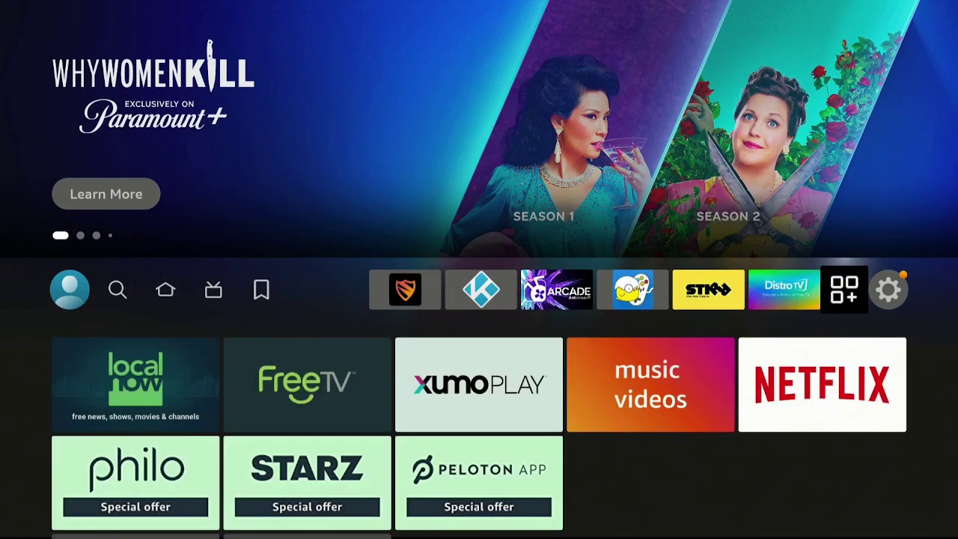
key("Return")
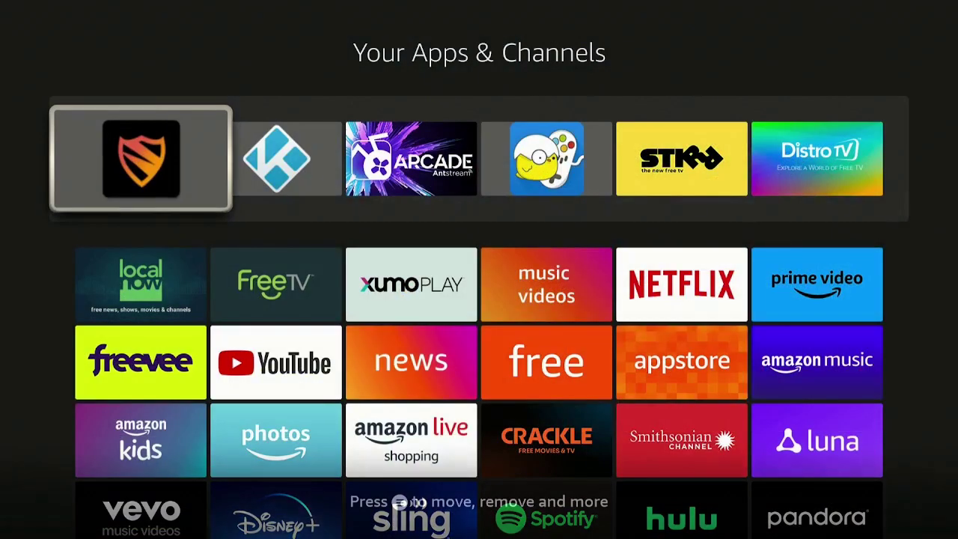
key("Down")
key("Down")
key("Down")
key("Down")
key("Down")
key("Down")
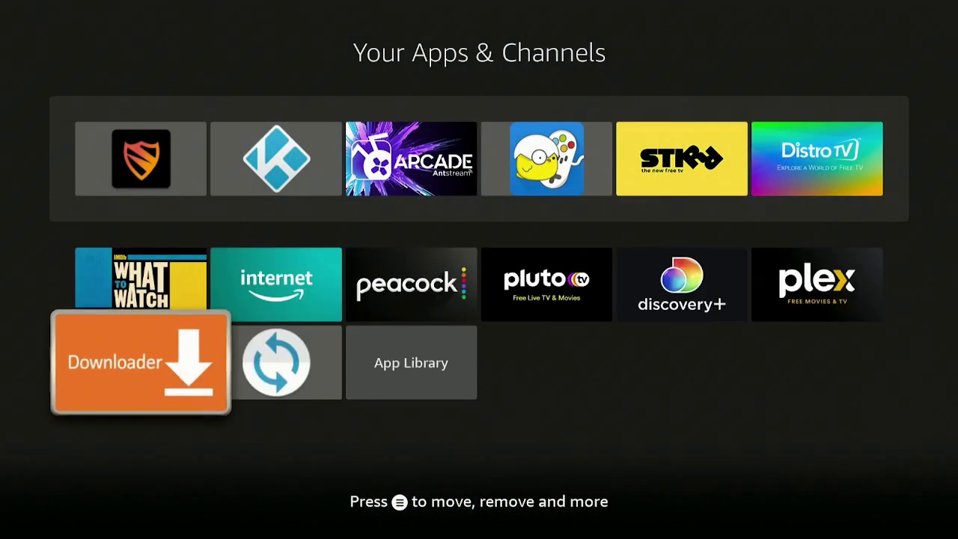
key("Right")
key("Return")
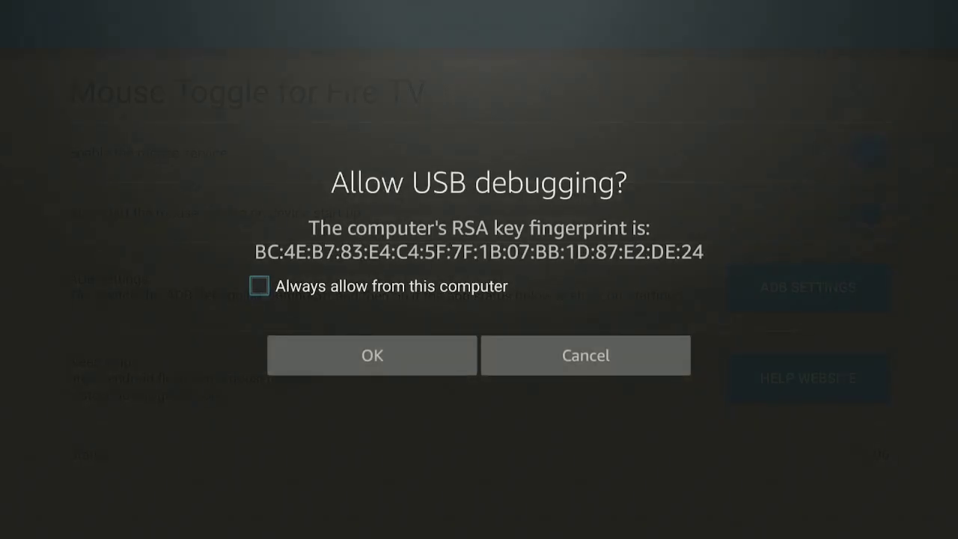
Always allow USB debugging from this computer, then go back to the home screen.
key("Return")
key("Down")
key("Return")
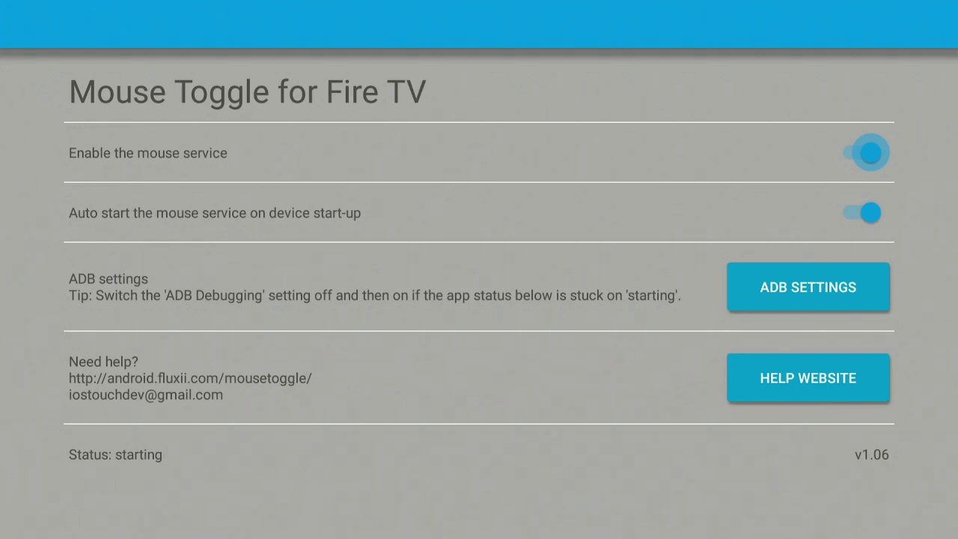
key("Home")
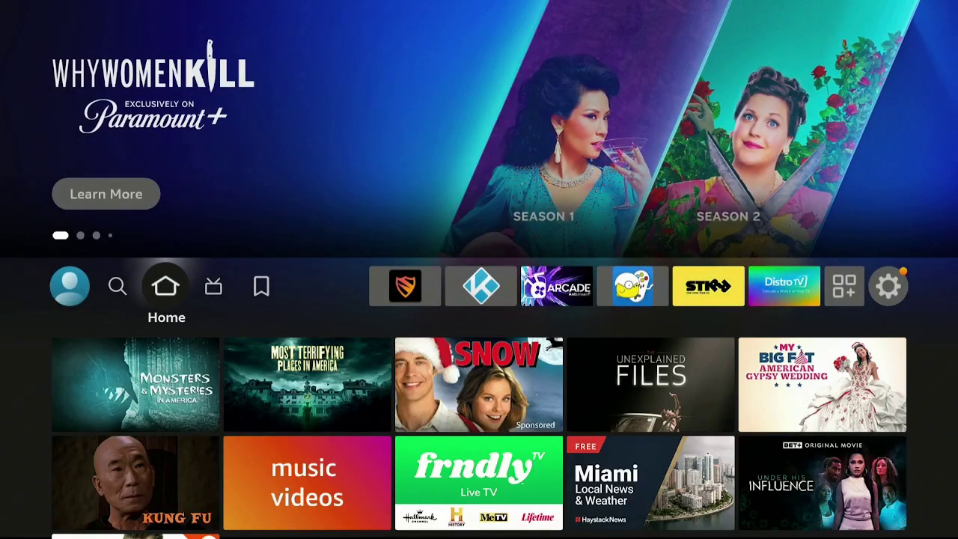
Launch the Blokada app from the home screen.
key("Right")
key("Right")
key("Right")
key("Right")
key("Left")
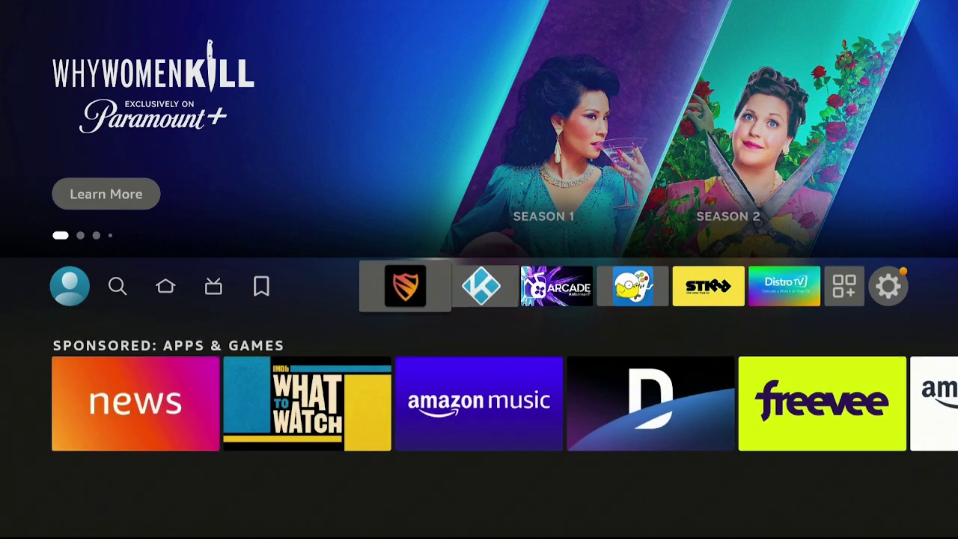
key("Return")
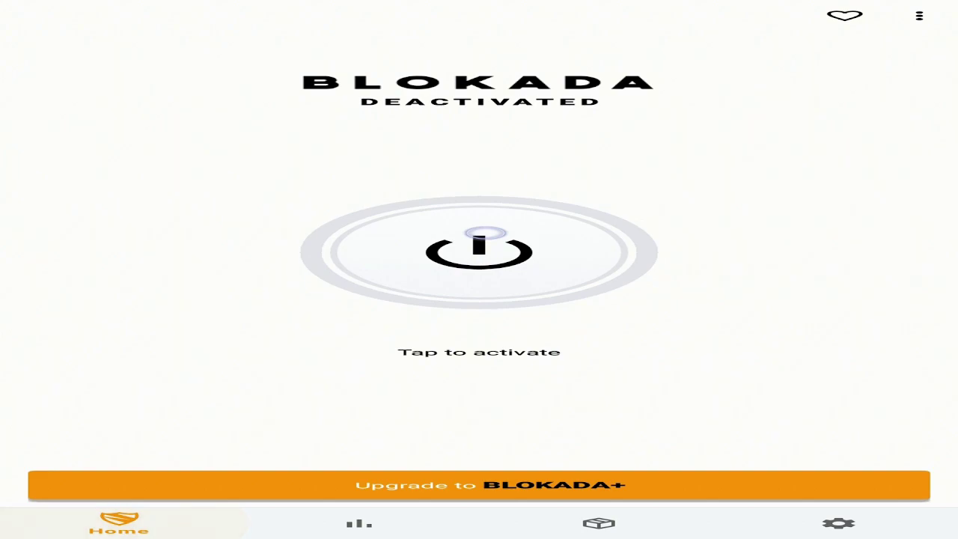
Switch on Blokada's power button, continue, and accept the VPN connection request.
left_click(485, 233)
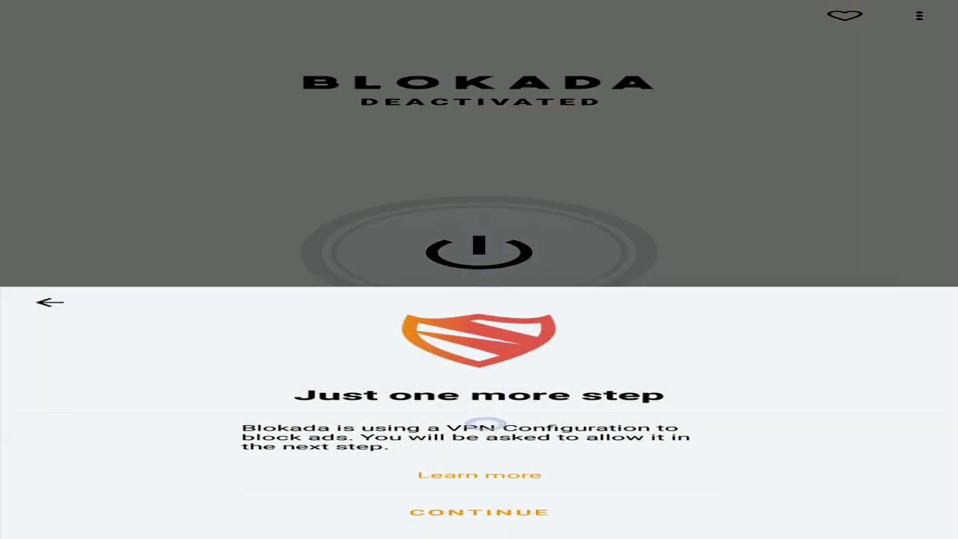
left_click(485, 517)
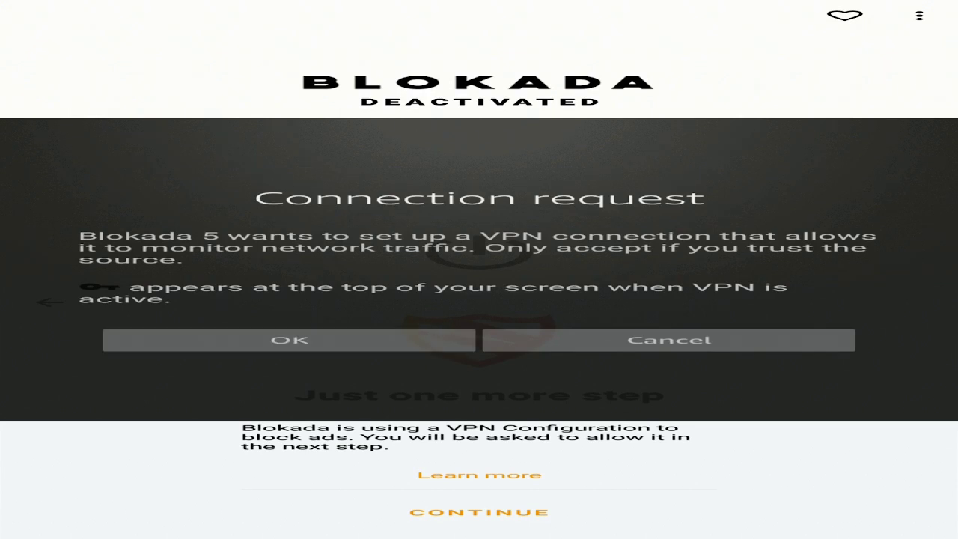
left_click(289, 339)
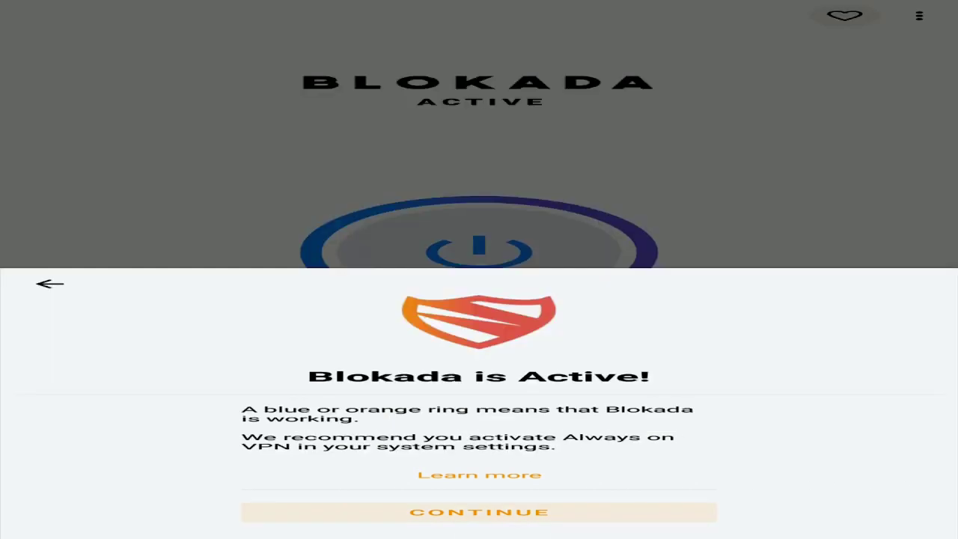